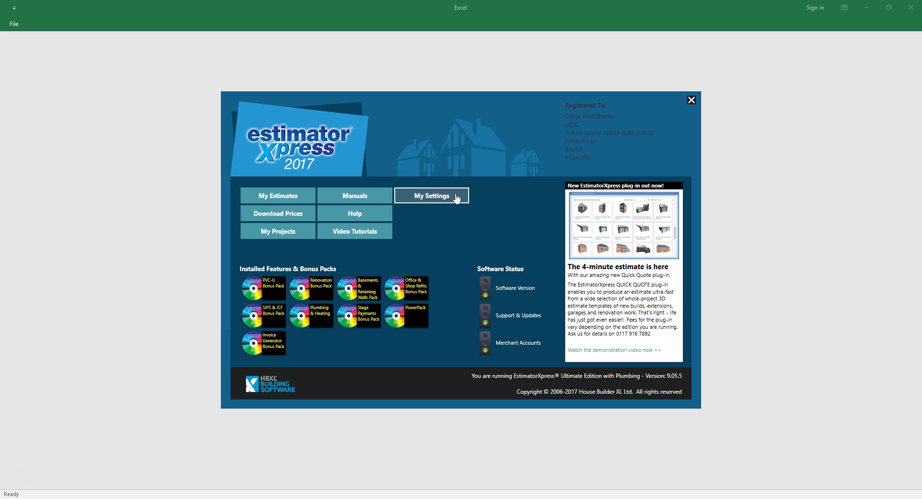
- Open My Estimates to list the two existing estimates on the My Jobs sheet
click(303, 198)
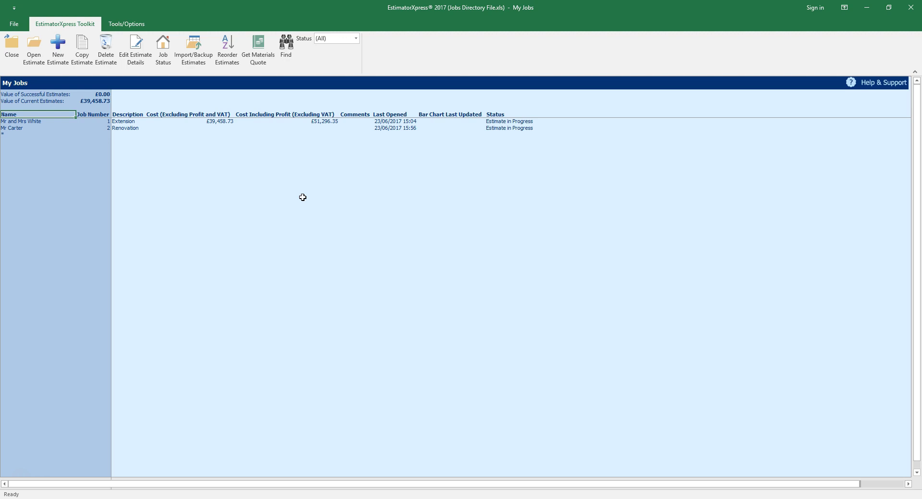
- Start a new estimate to show the four estimate types, including Quick Quote templates
click(54, 63)
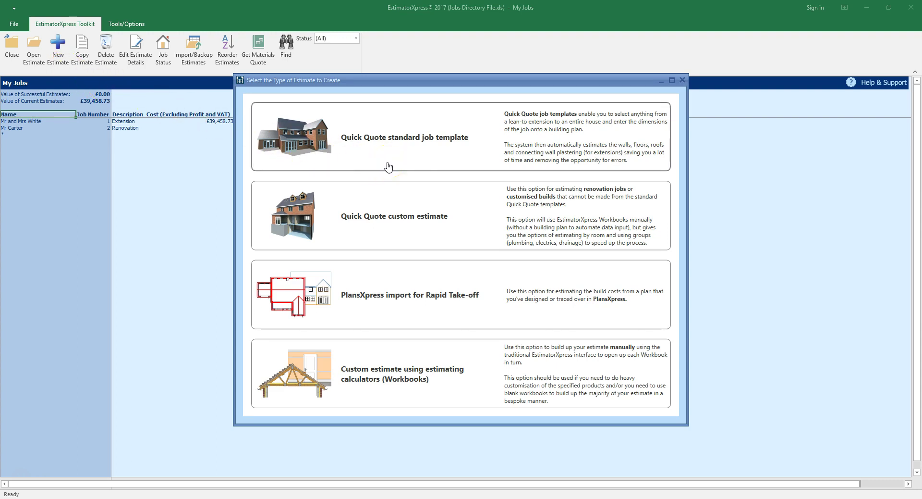
click(386, 236)
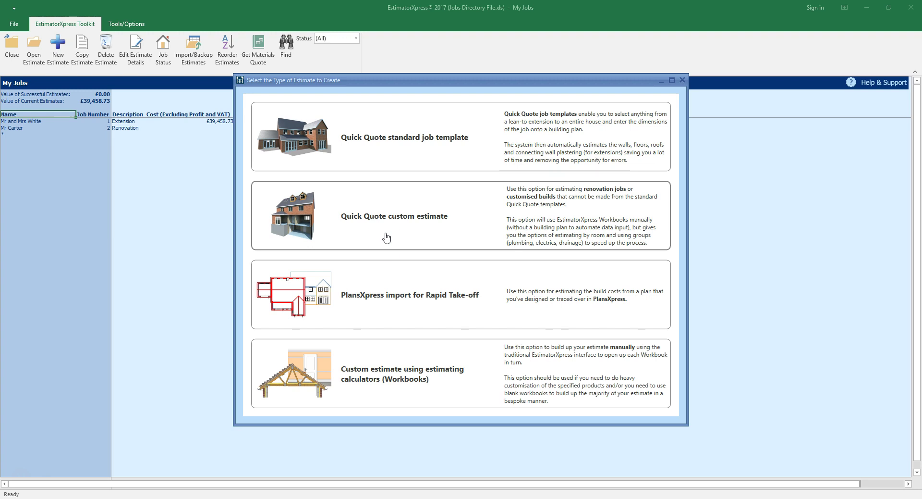
click(385, 305)
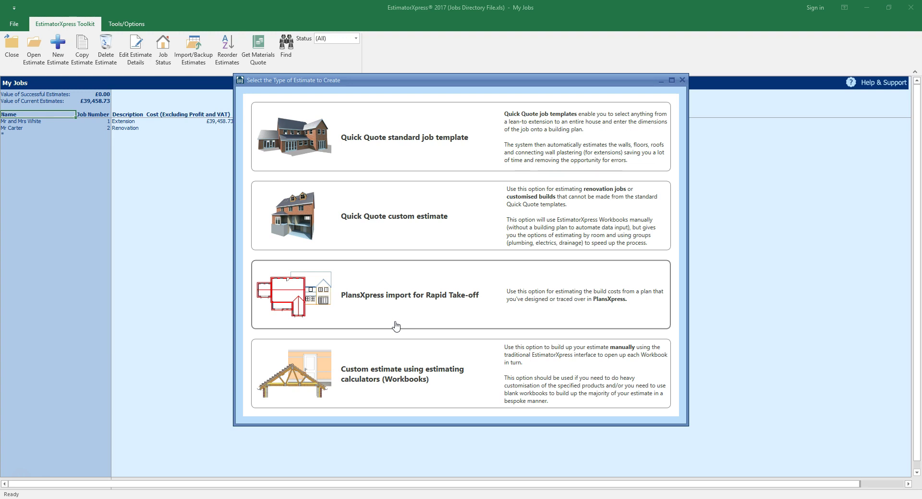
click(400, 366)
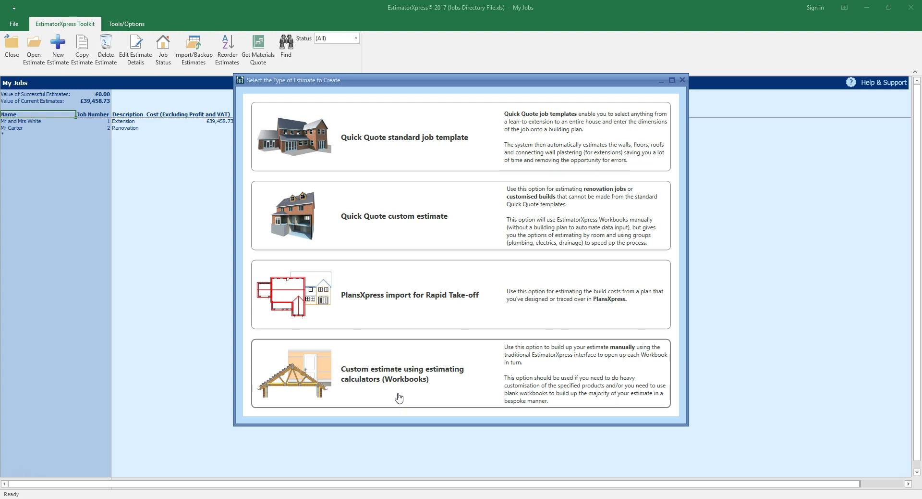
- Choose a custom Workbooks estimate, enter the customer's name as job name, and set description to Extension
click(398, 398)
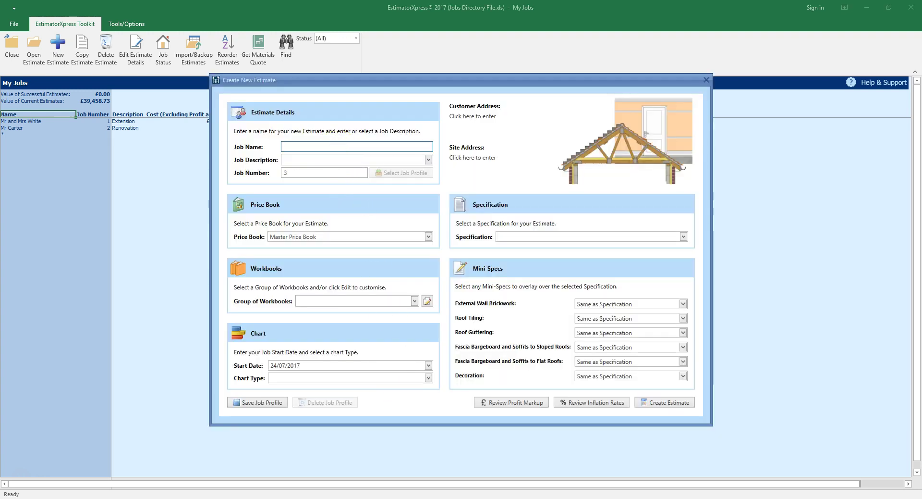
text(Mr Oliver)
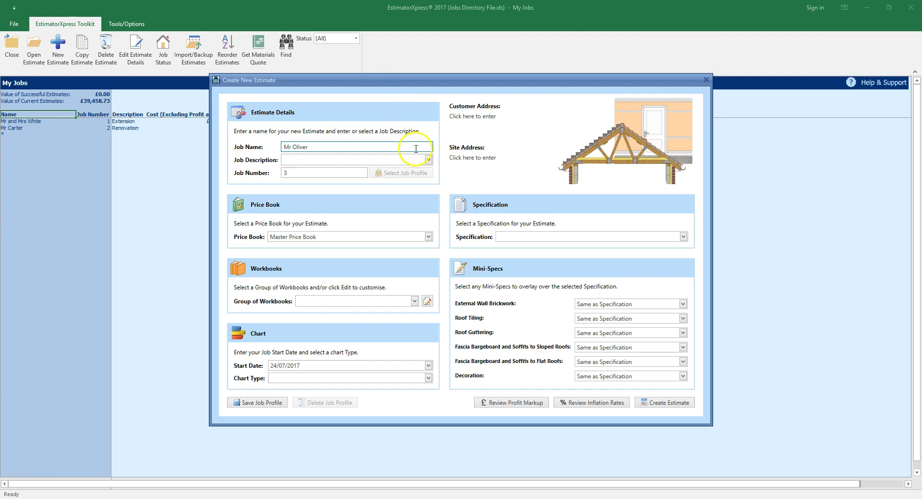
click(428, 159)
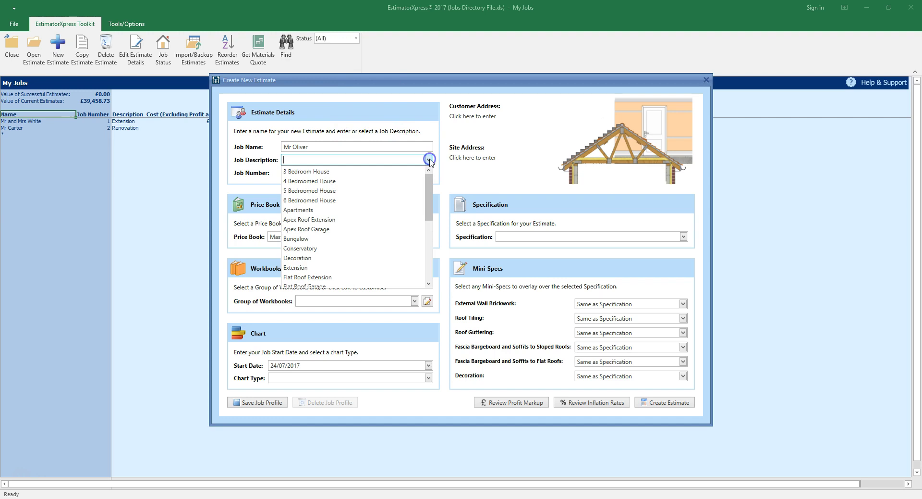
click(383, 267)
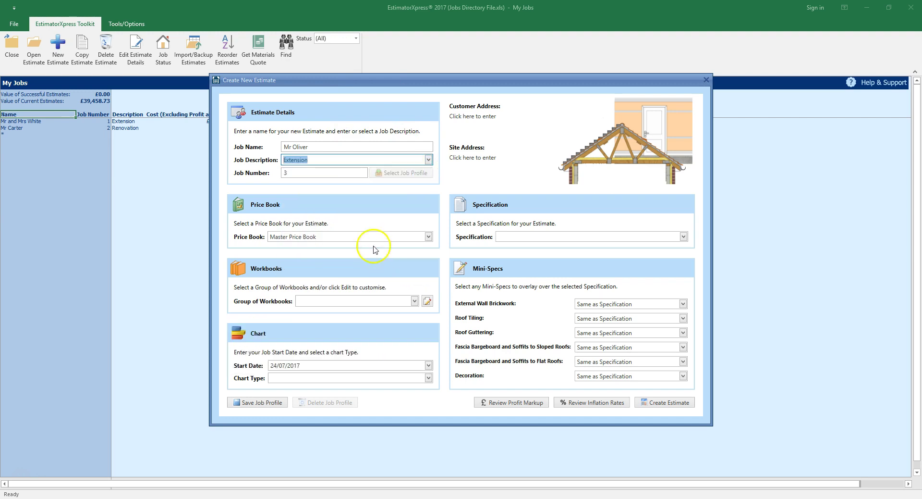
mouse_move(333, 173)
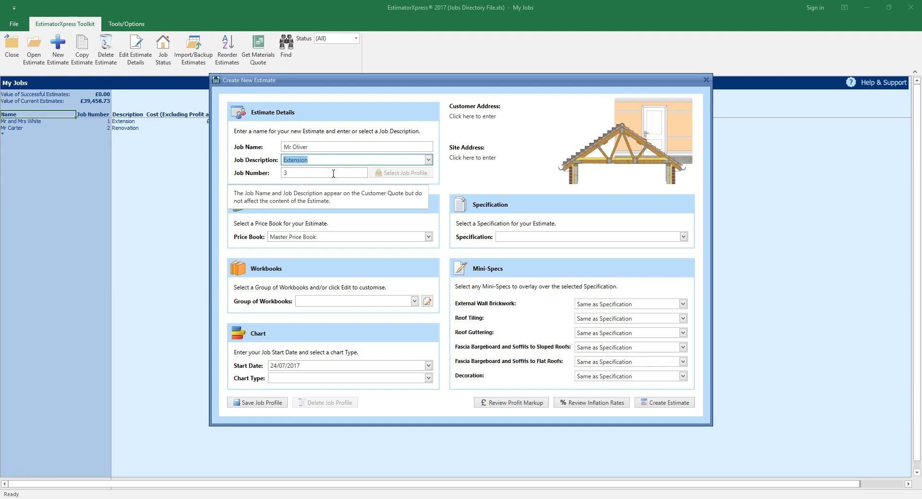
- Open the customer address form and enter the customer's name
click(479, 119)
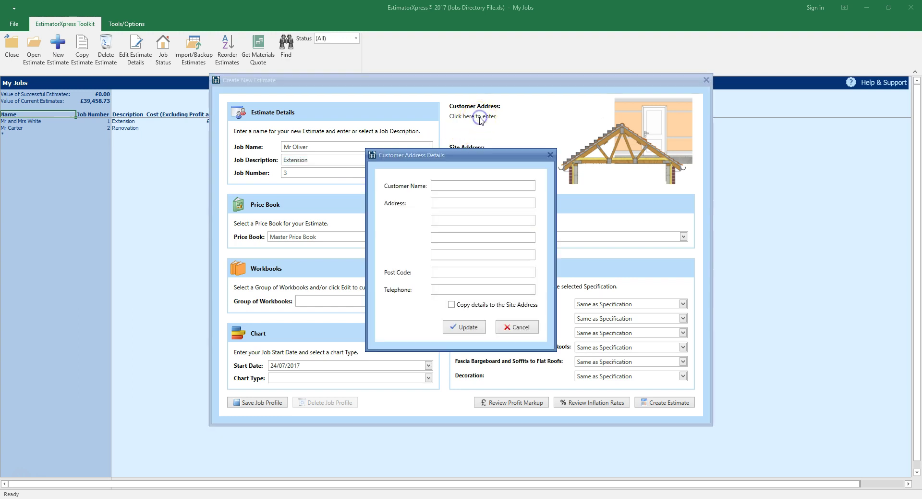
click(478, 187)
text(Mr Oliver)
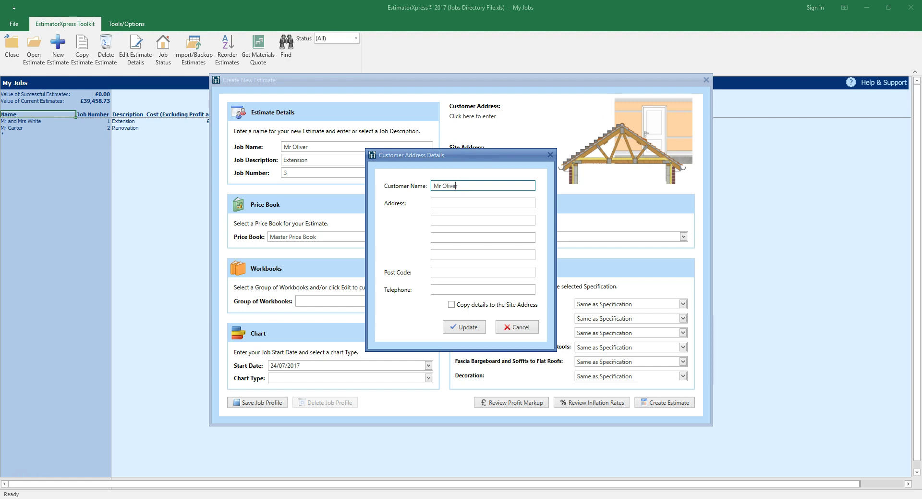
- Fill in the customer's address lines and postcode, copy them to the site address, and update
key(Tab)
text(1 Street)
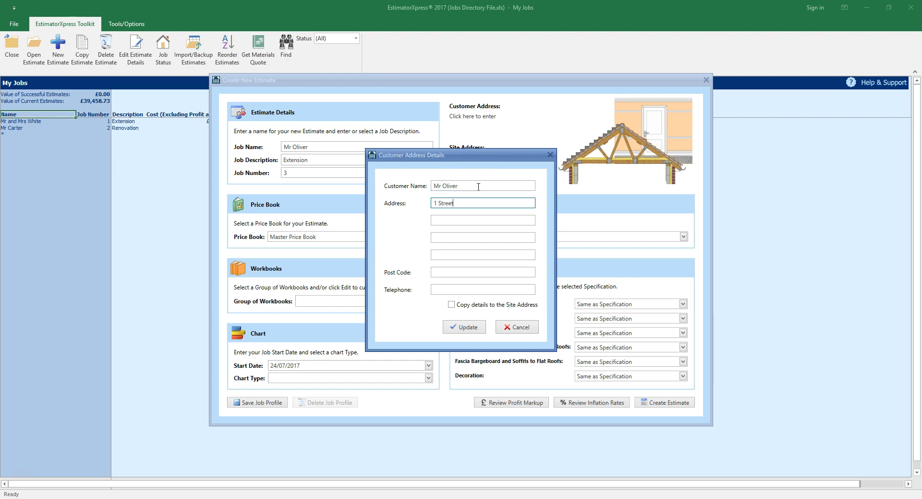
key(Tab)
text(Area)
key(Tab)
text(City)
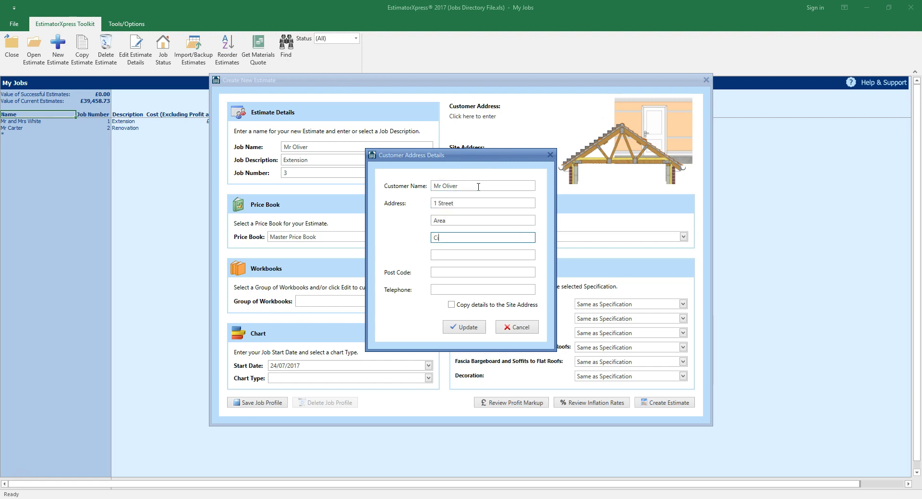
key(Tab)
key(Tab)
text(AB1 2CD)
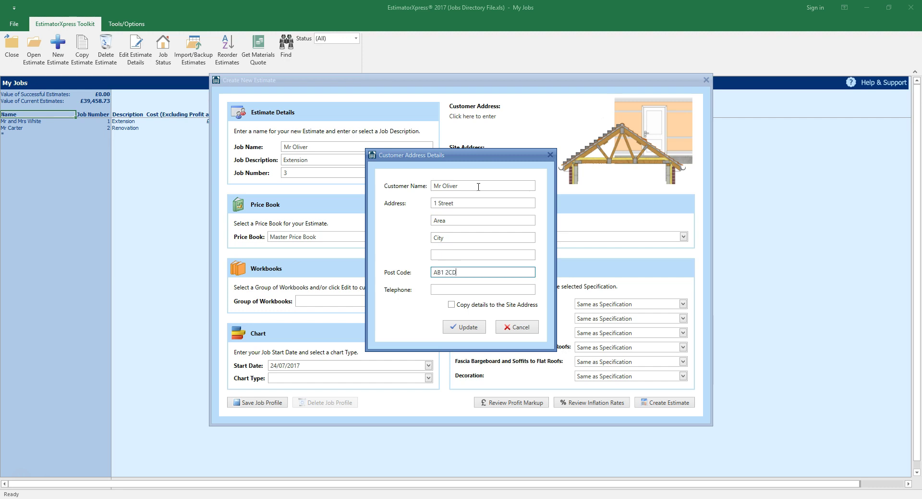
click(457, 305)
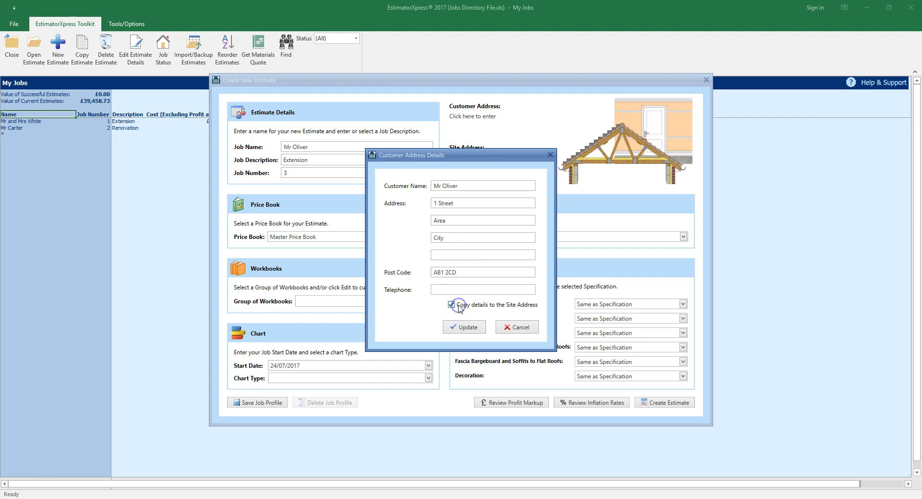
click(474, 328)
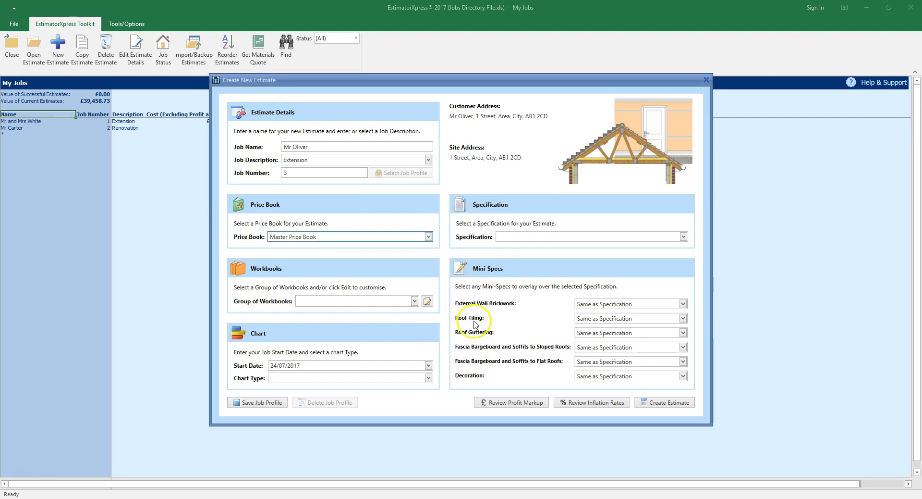
- Keep Master Price Book and select the Lean To Extension group of workbooks
click(428, 239)
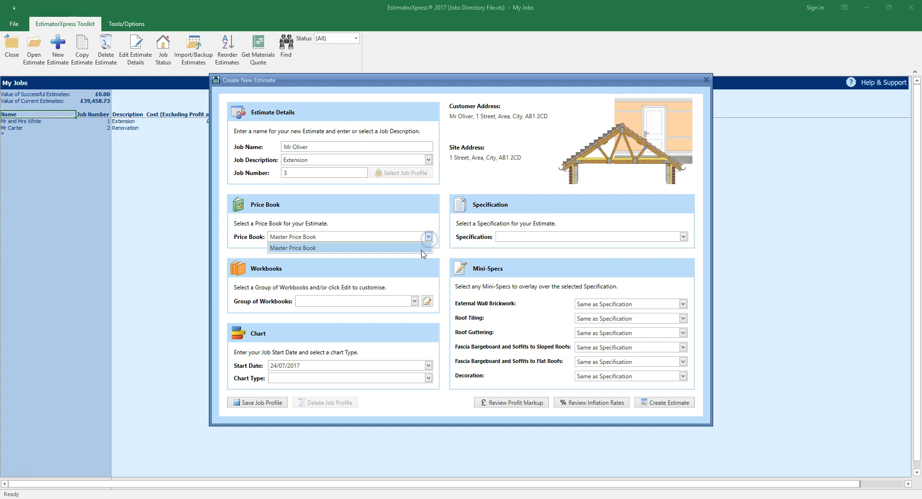
click(421, 251)
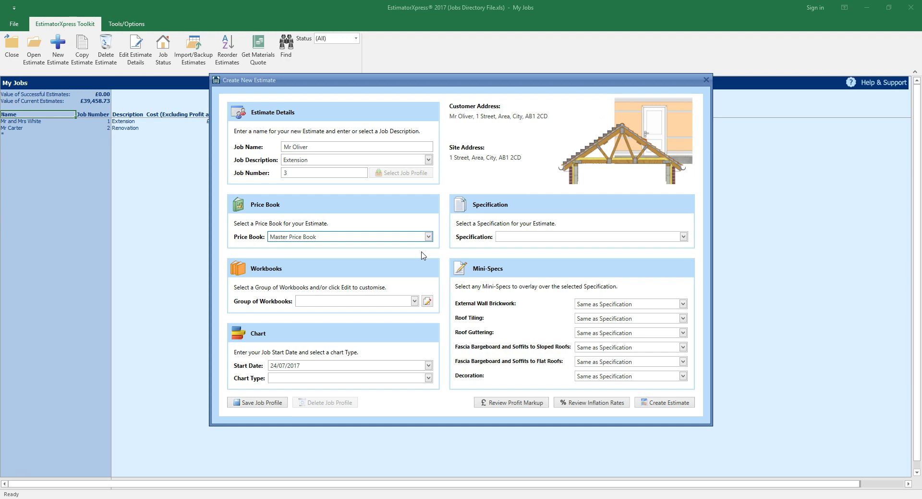
click(414, 301)
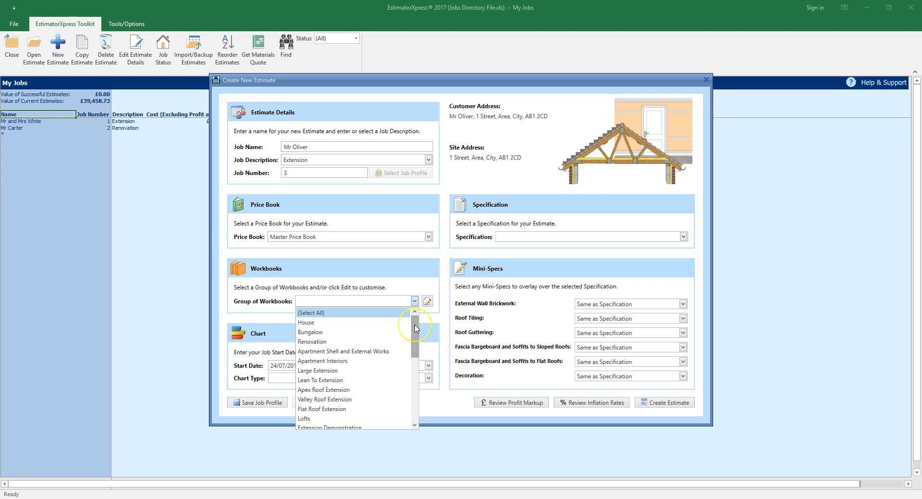
click(392, 363)
click(398, 380)
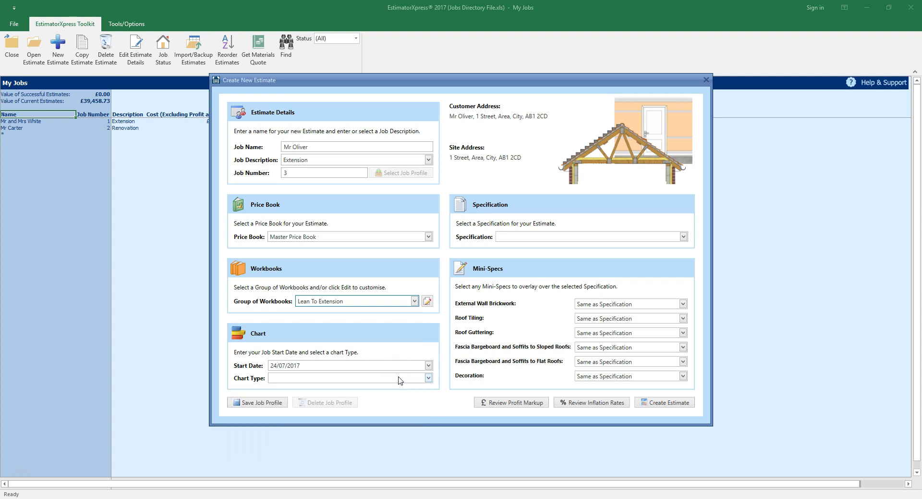
- Set the estimate start date to 31/07/2017
click(428, 366)
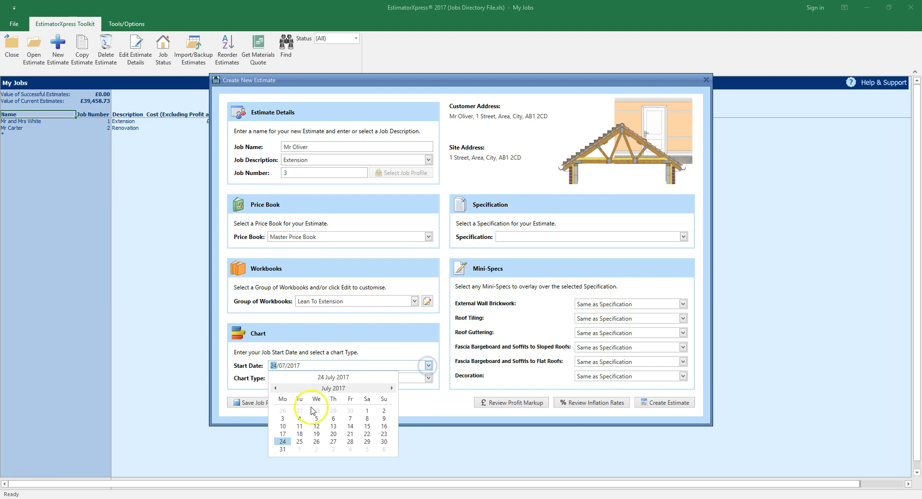
click(282, 449)
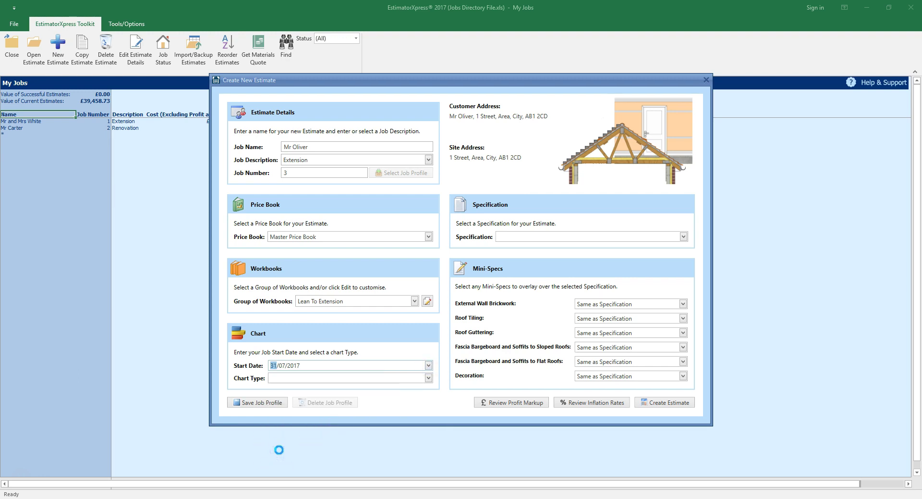
key(Right)
key(Right)
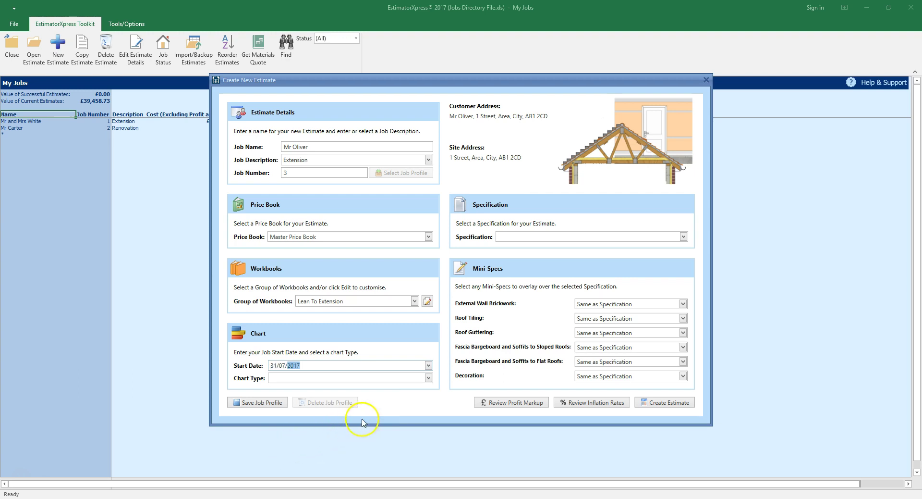
- Choose Small Extension as the chart type
click(428, 378)
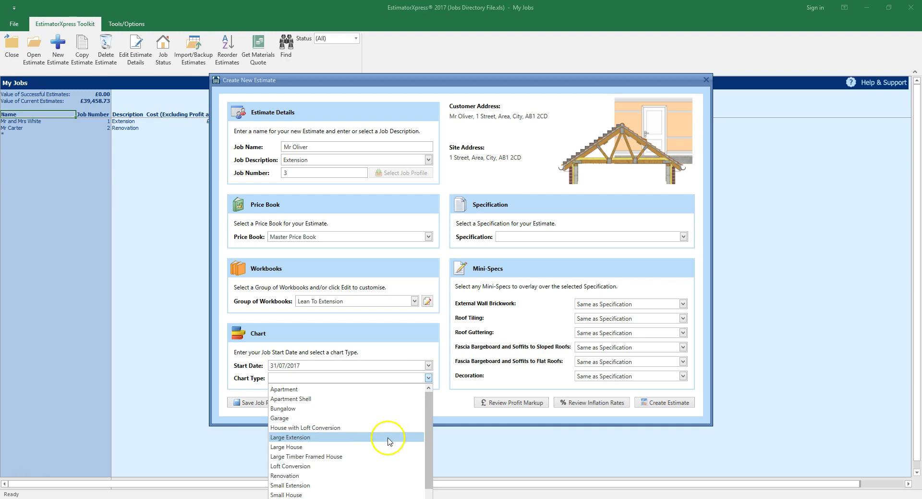
click(368, 485)
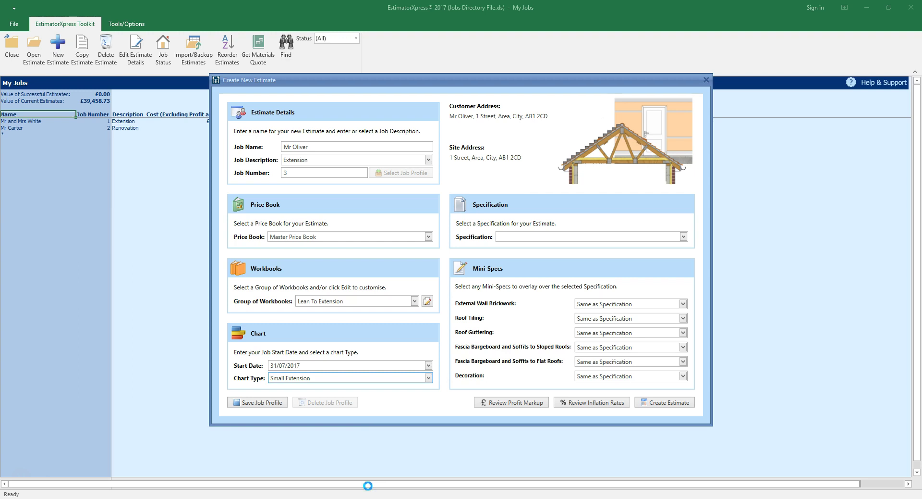
click(373, 484)
- Select Extension Specification from the Specification list
click(683, 236)
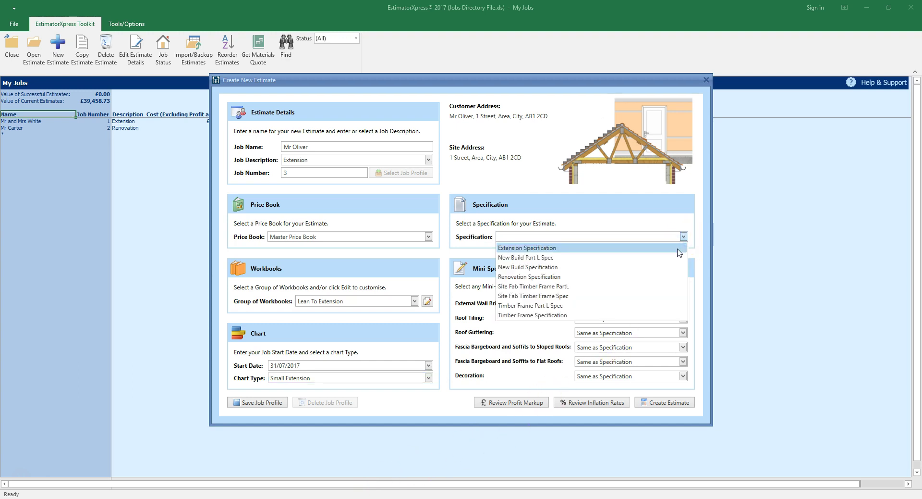
click(678, 243)
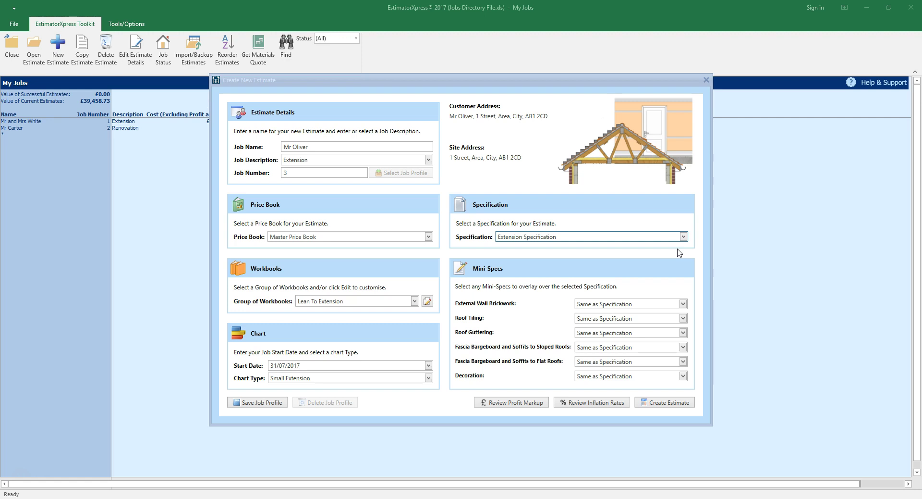
click(677, 256)
- Set External Wall Brickwork to 70p Facing Brick and Roof Tiling to Pantile, both for Extension or Renovation
click(682, 303)
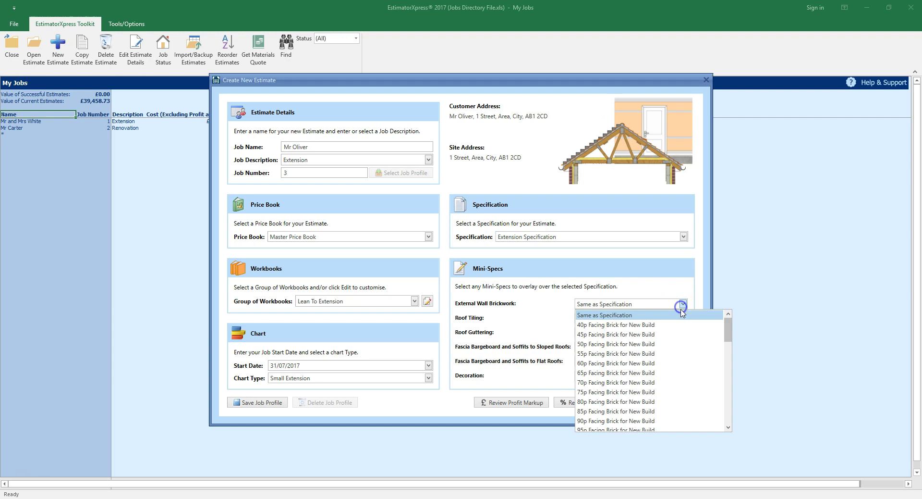
drag(726, 329, 725, 363)
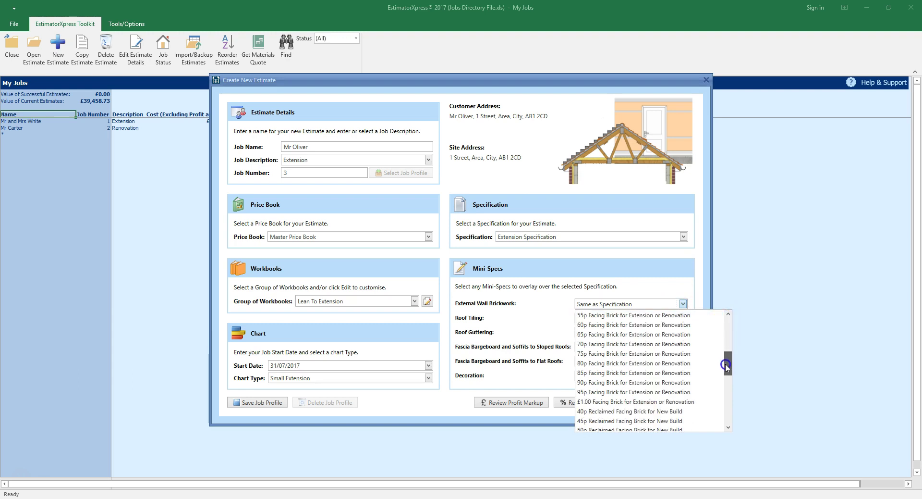
click(686, 345)
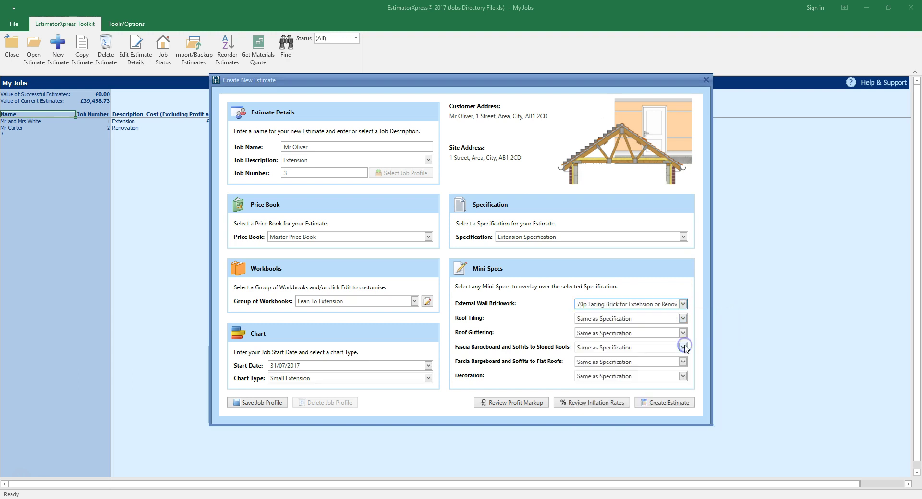
click(683, 318)
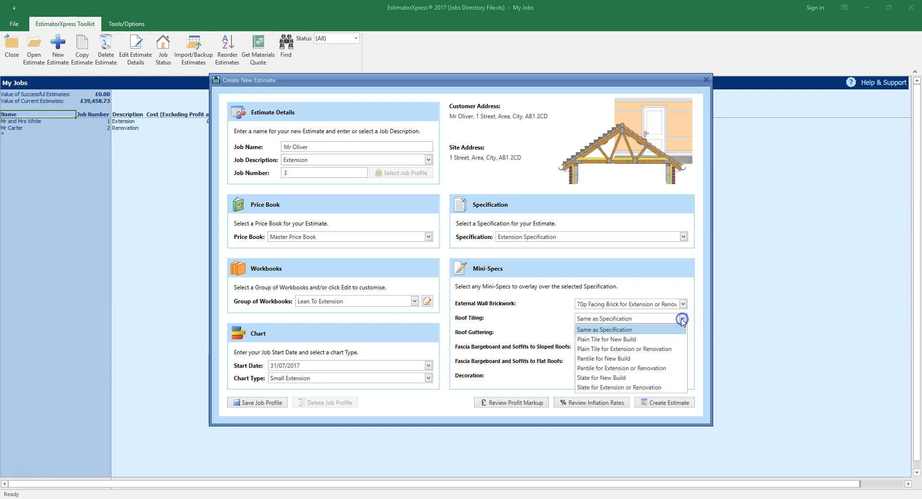
click(651, 369)
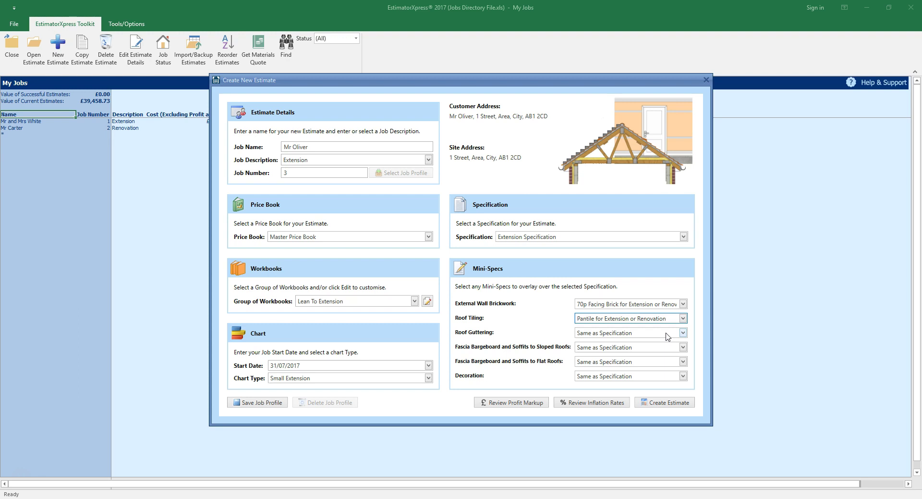
click(639, 331)
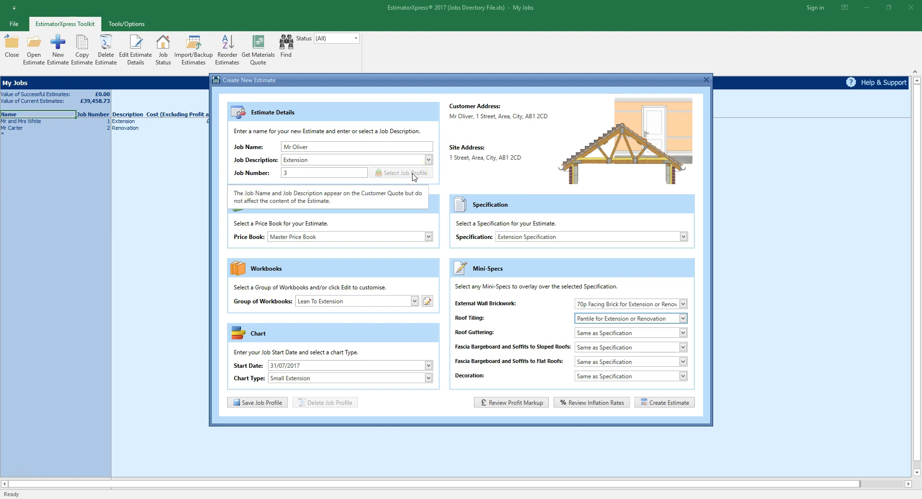
click(546, 406)
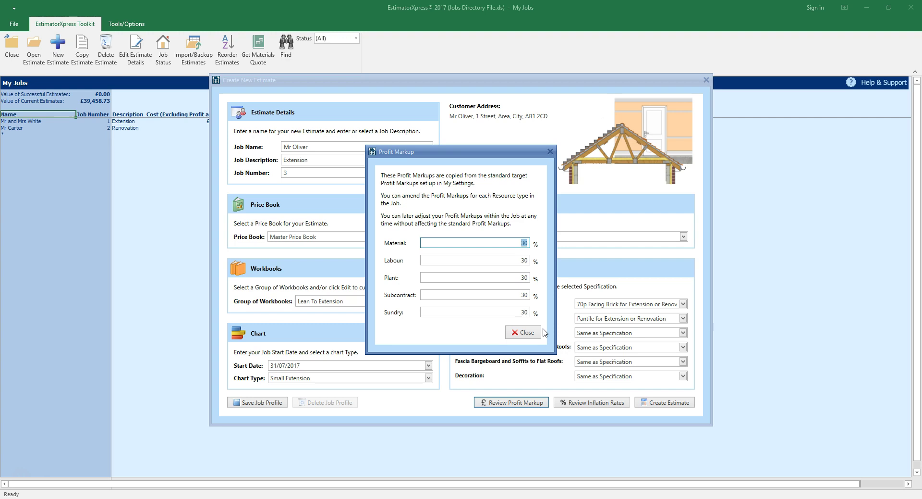
click(526, 332)
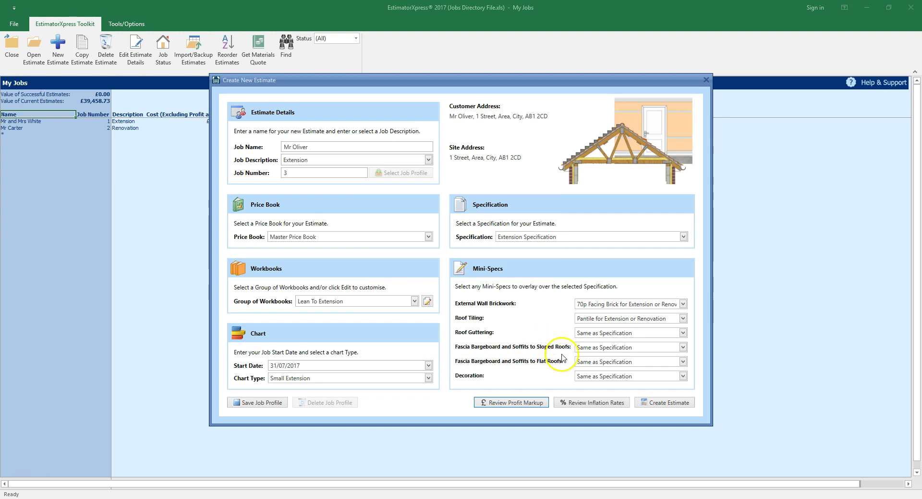
click(615, 406)
click(615, 407)
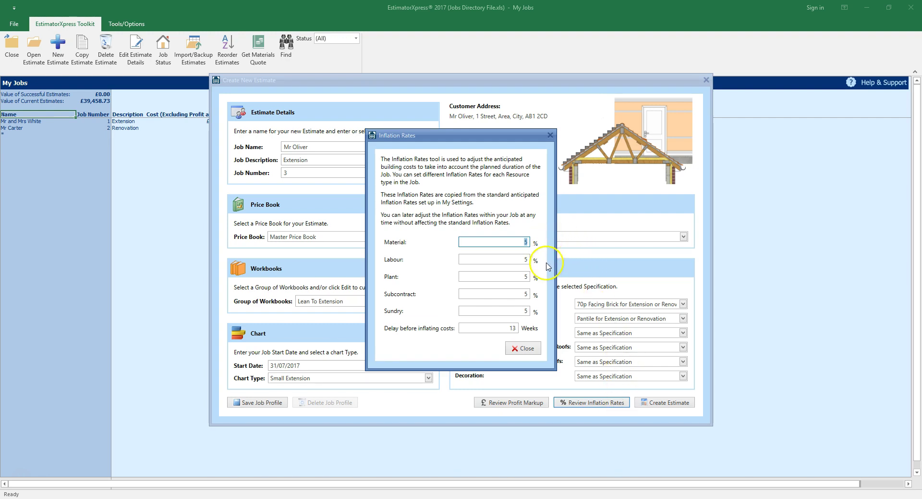
click(546, 302)
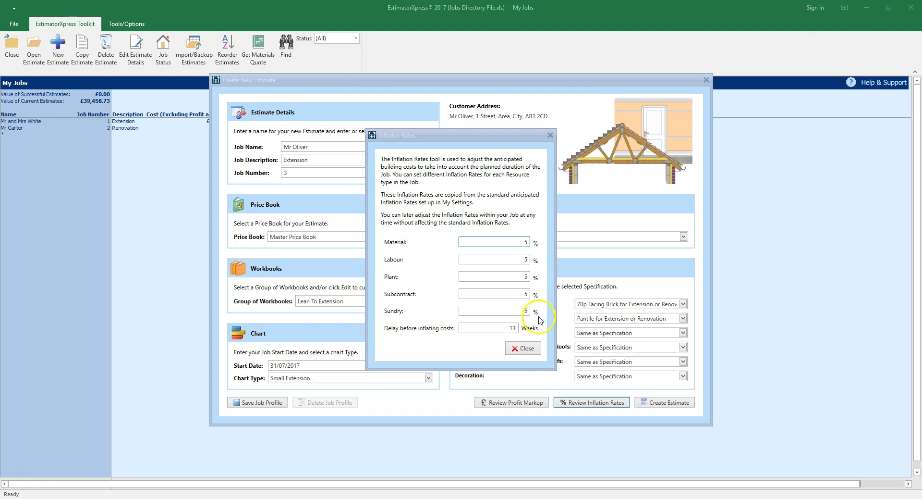
click(500, 326)
click(523, 348)
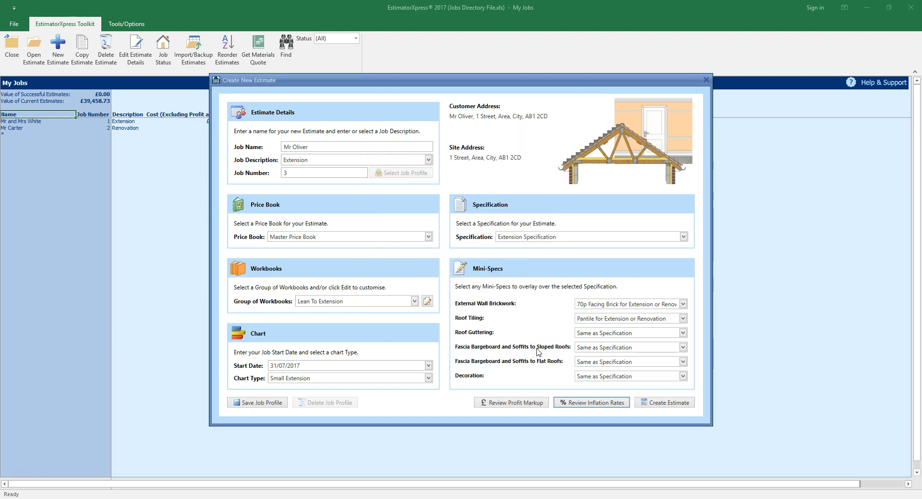
- Create the Extension estimate from the completed Create New Estimate form
click(683, 407)
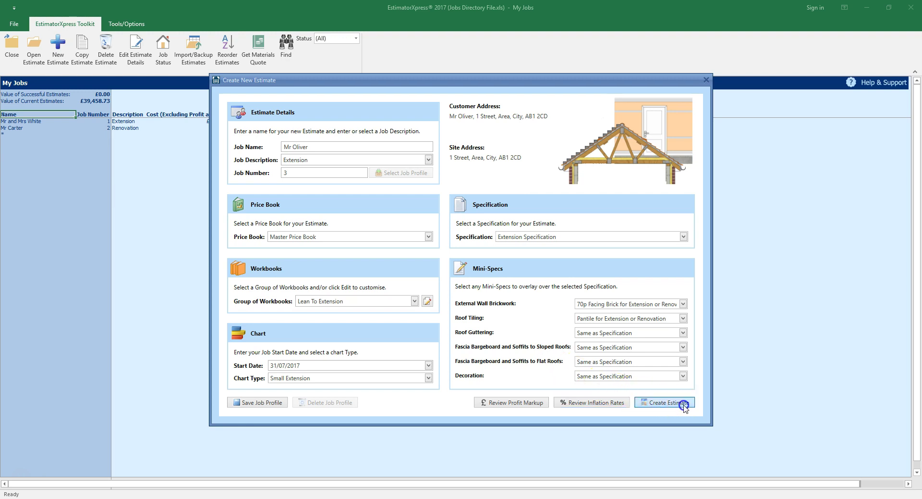